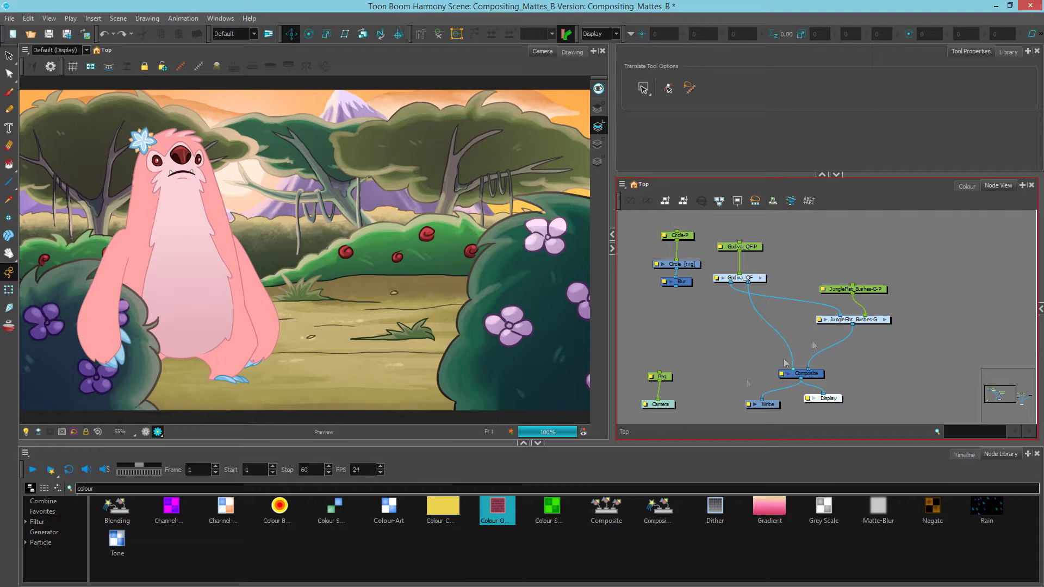
# Insert a Colour-Scale node on the Godiva_QF cable and set its Value to 0.5
pyautogui.moveTo(552, 517); pyautogui.dragTo(763, 325)
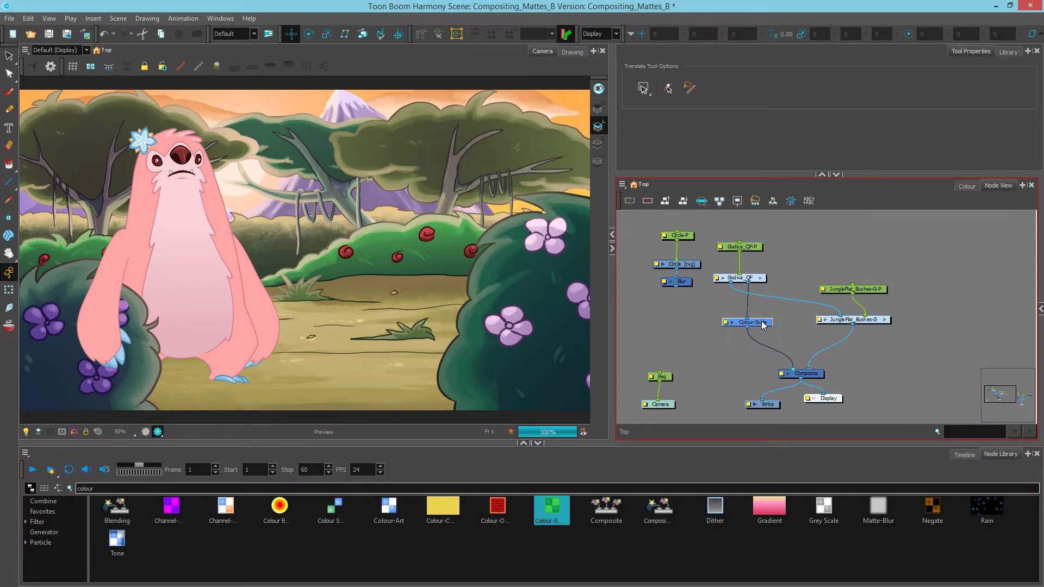
pyautogui.click(725, 324)
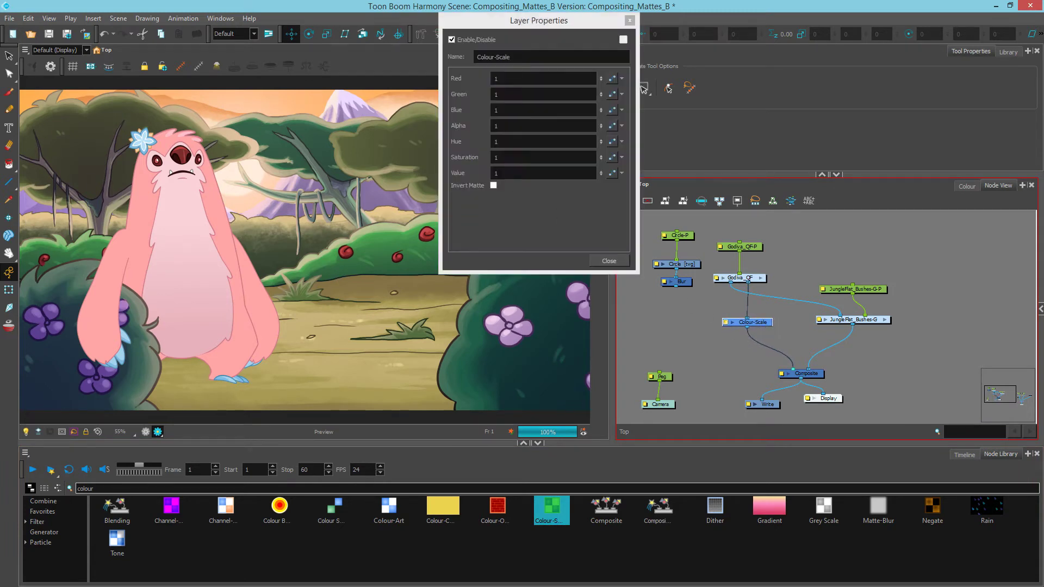
pyautogui.click(488, 174)
pyautogui.click(522, 173)
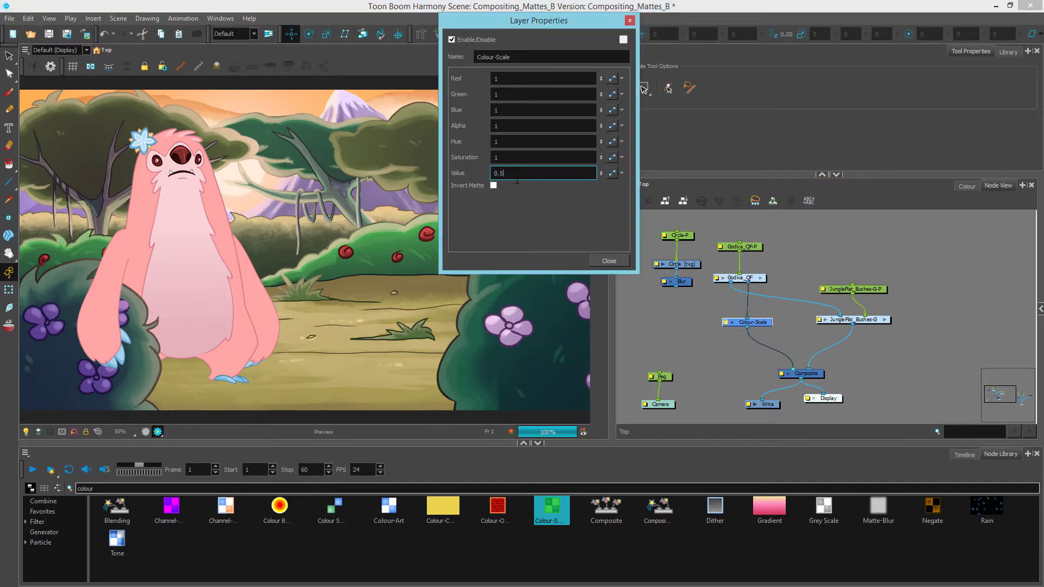
pyautogui.write('0.5')
pyautogui.press('Return')
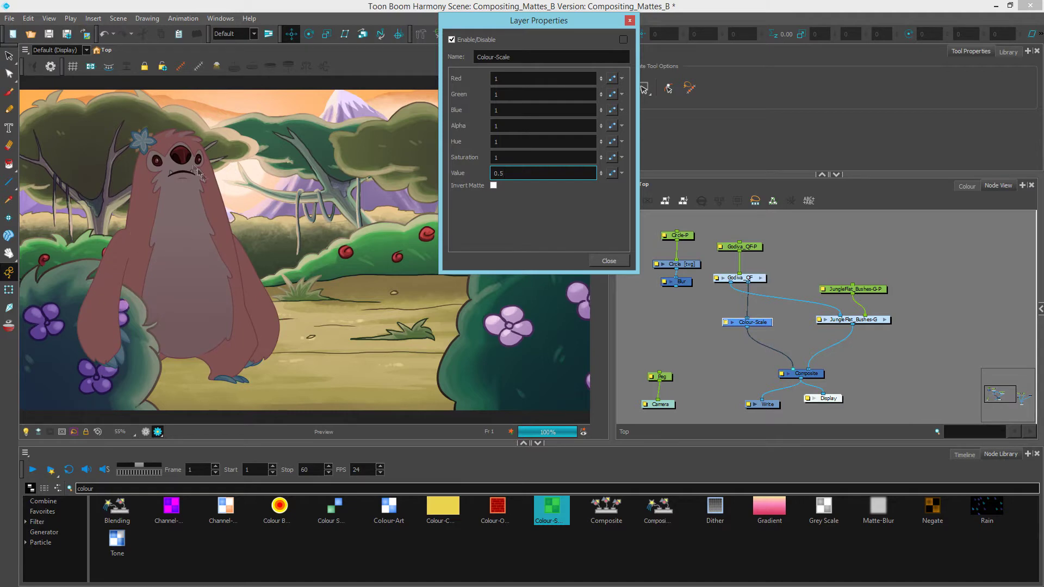
pyautogui.click(609, 261)
pyautogui.moveTo(761, 322); pyautogui.dragTo(761, 339)
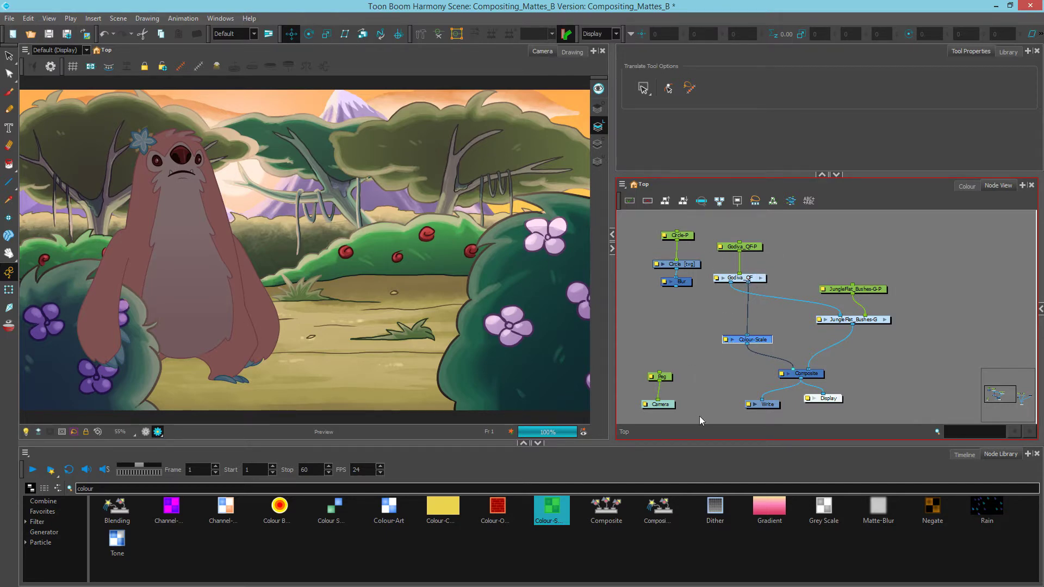
# Add a Colour-Override node fed by Godiva_QF and cable it into Colour-Scale's matte port
pyautogui.moveTo(496, 511); pyautogui.dragTo(699, 312)
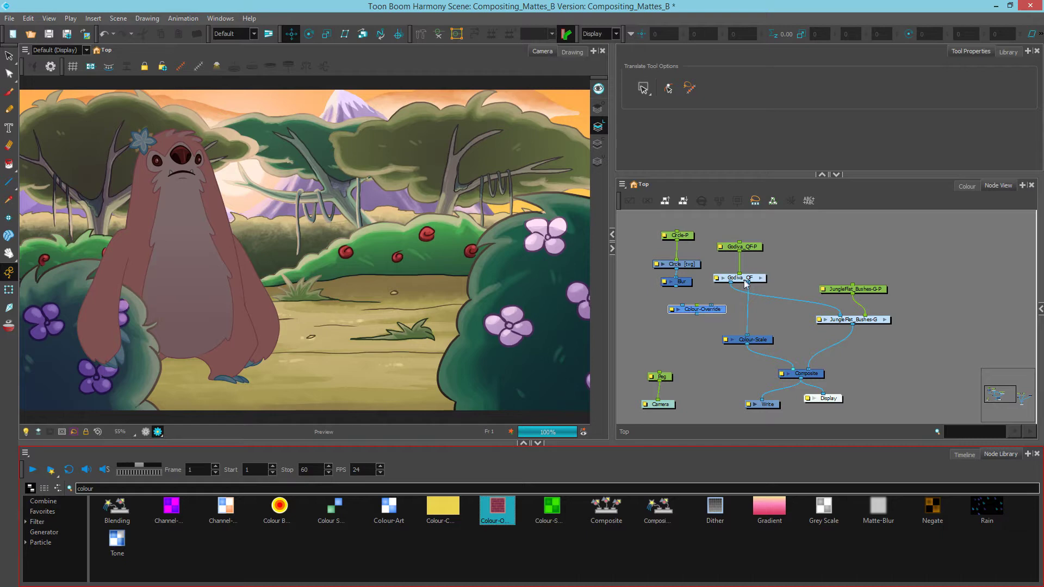
pyautogui.moveTo(743, 283); pyautogui.dragTo(726, 338)
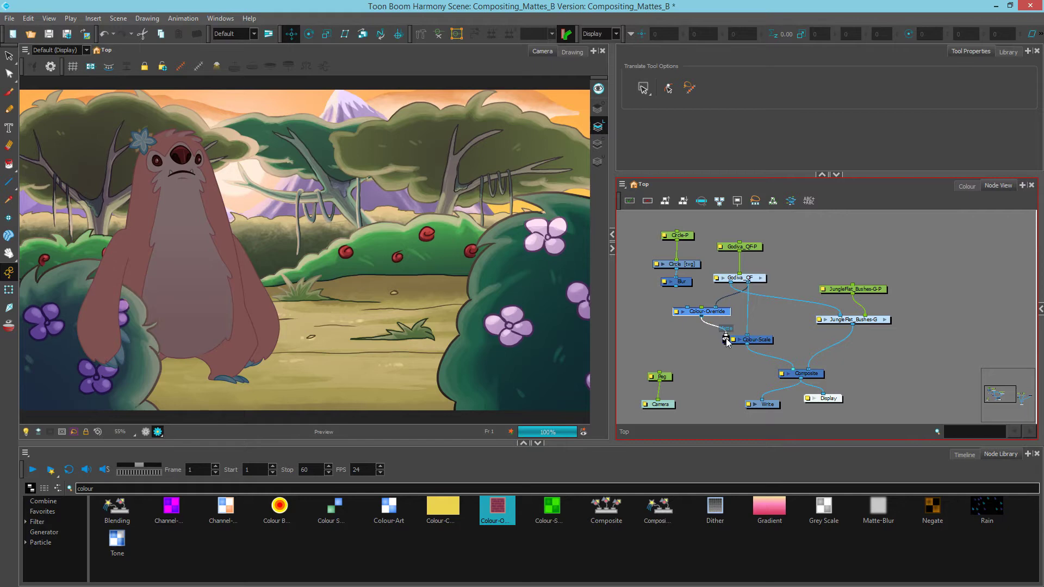
pyautogui.moveTo(726, 338); pyautogui.dragTo(726, 338)
pyautogui.click(677, 313)
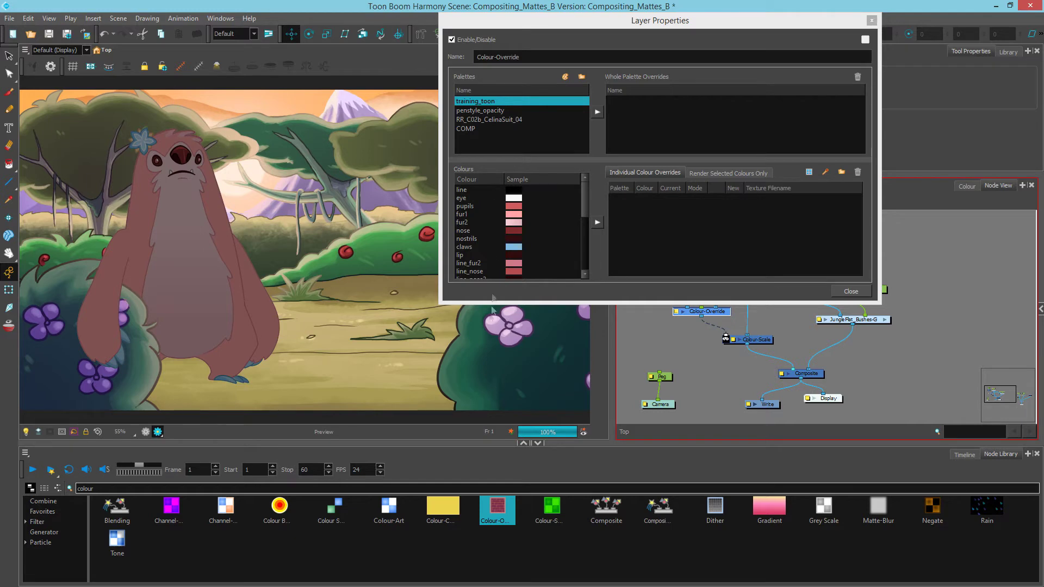
# Pick the eye colour in Colour-Override and set its mode to Render Selected Colours
pyautogui.click(471, 198)
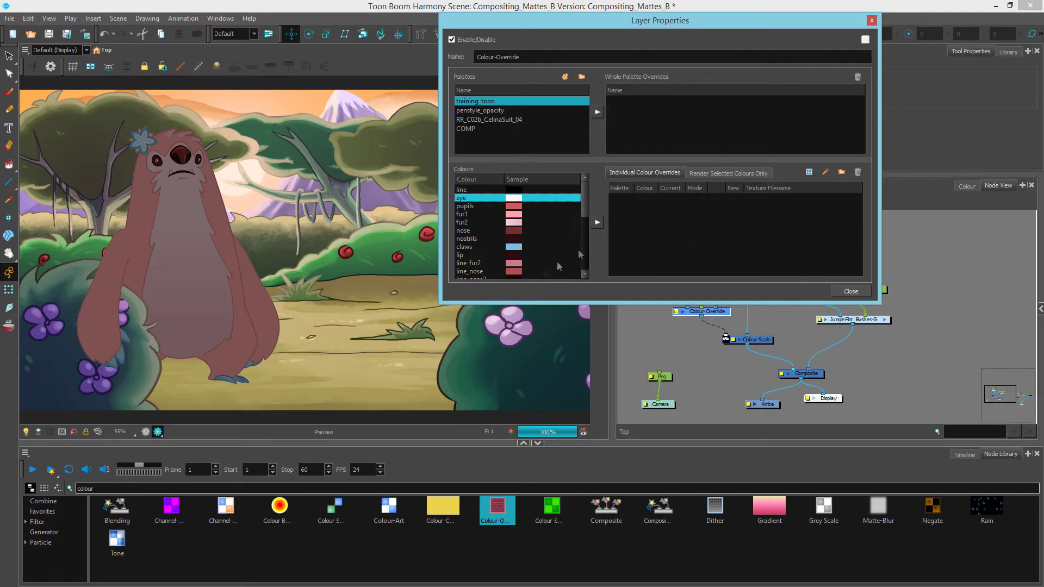
pyautogui.click(715, 175)
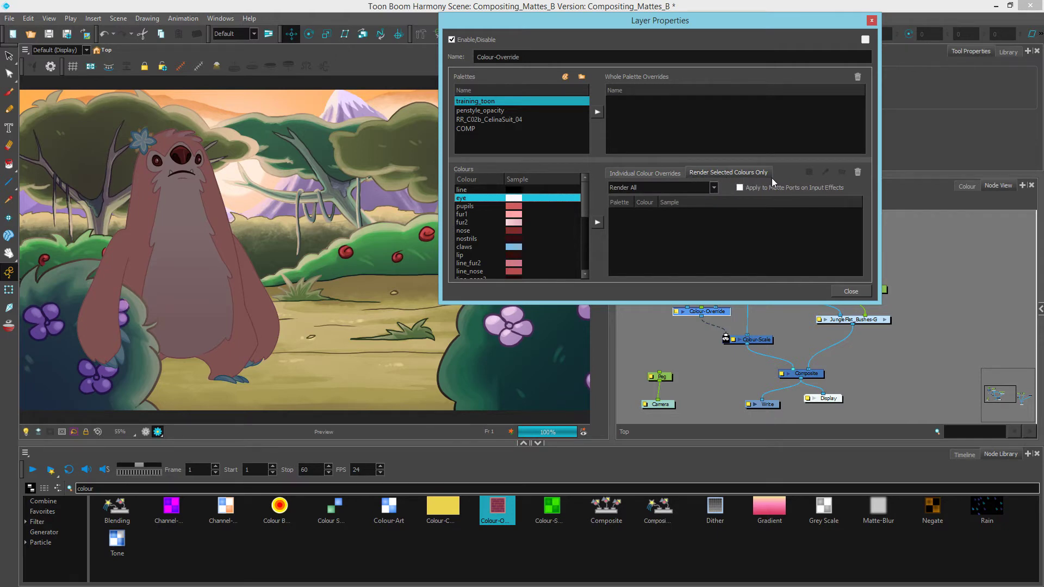
pyautogui.click(647, 188)
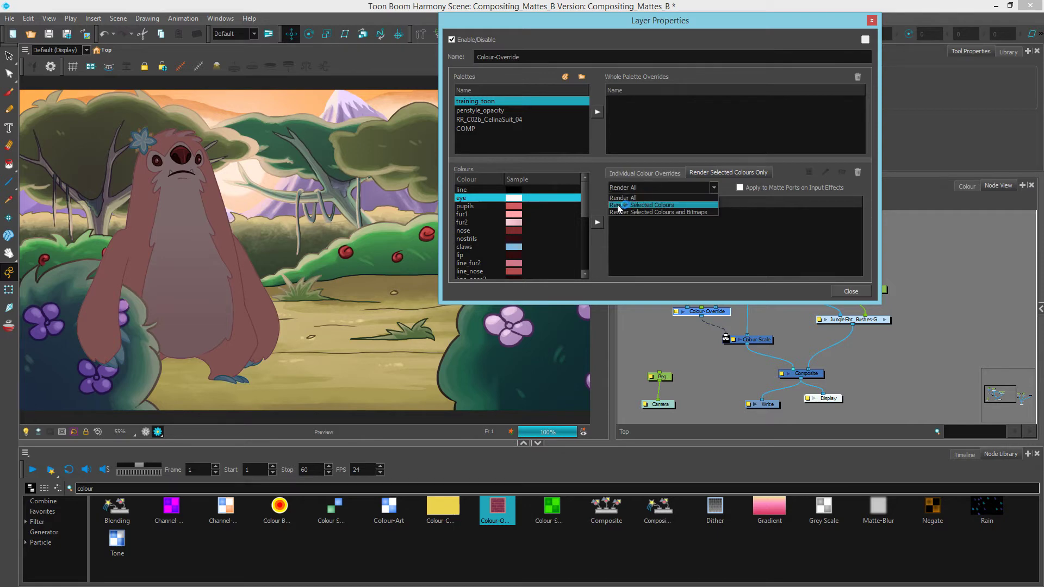
pyautogui.click(685, 204)
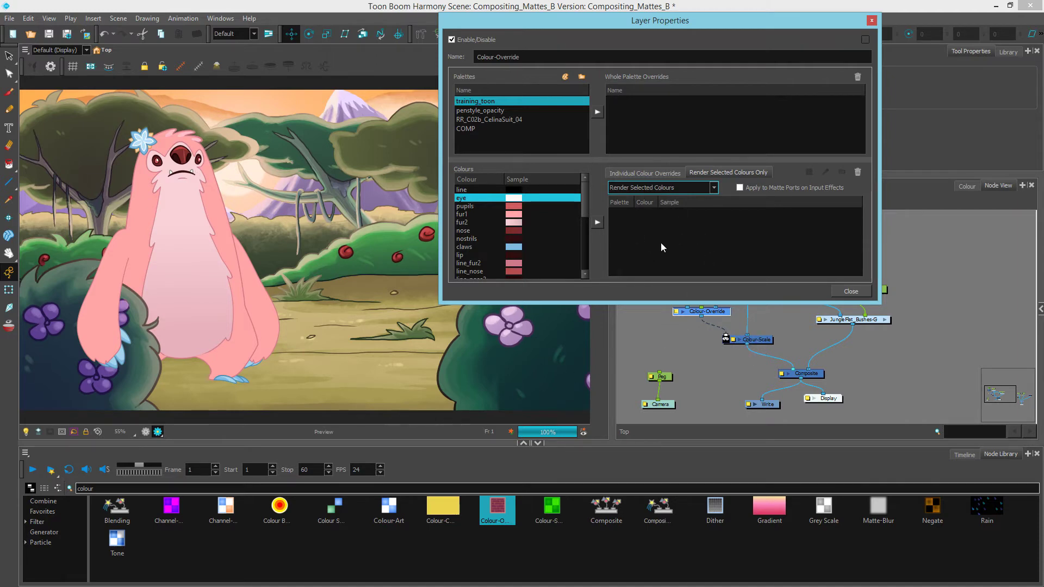
# Reconnect Colour-Override to Colour-Scale and add the eye colour to the selected colours table
pyautogui.moveTo(717, 330); pyautogui.dragTo(726, 341)
pyautogui.moveTo(726, 341); pyautogui.dragTo(726, 341)
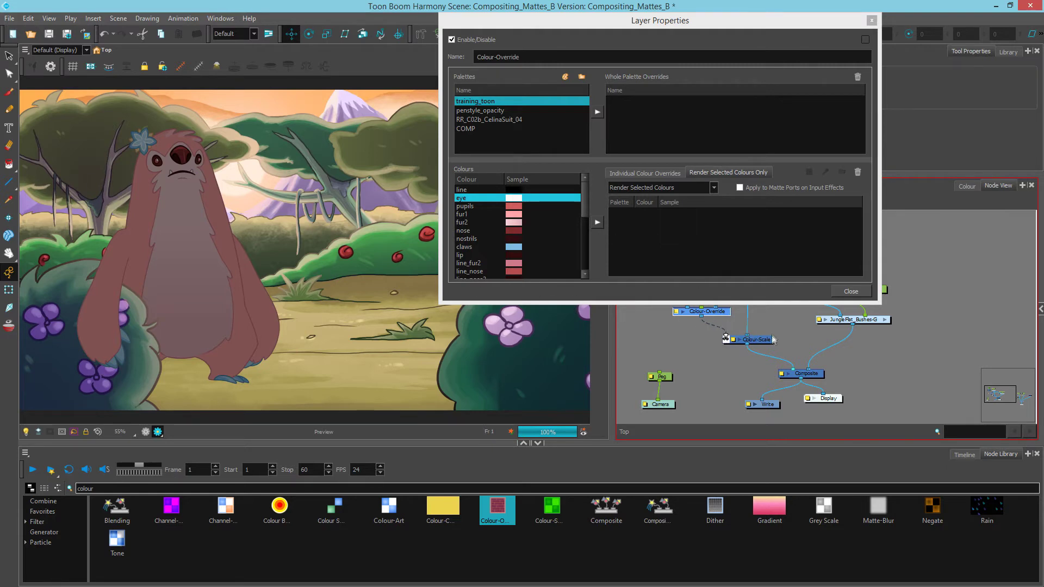
pyautogui.moveTo(772, 341); pyautogui.dragTo(774, 347)
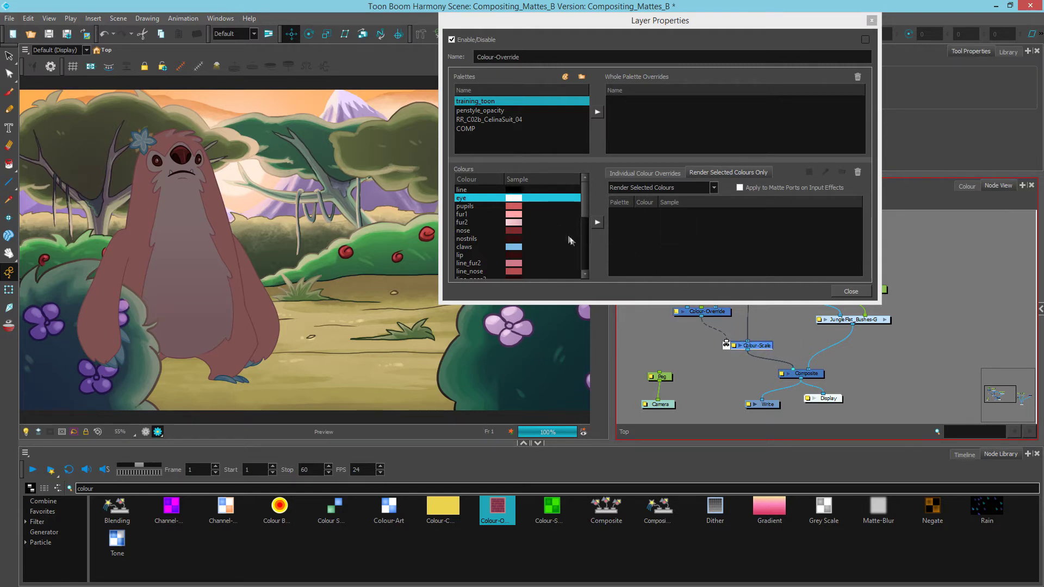
pyautogui.moveTo(464, 197); pyautogui.dragTo(634, 239)
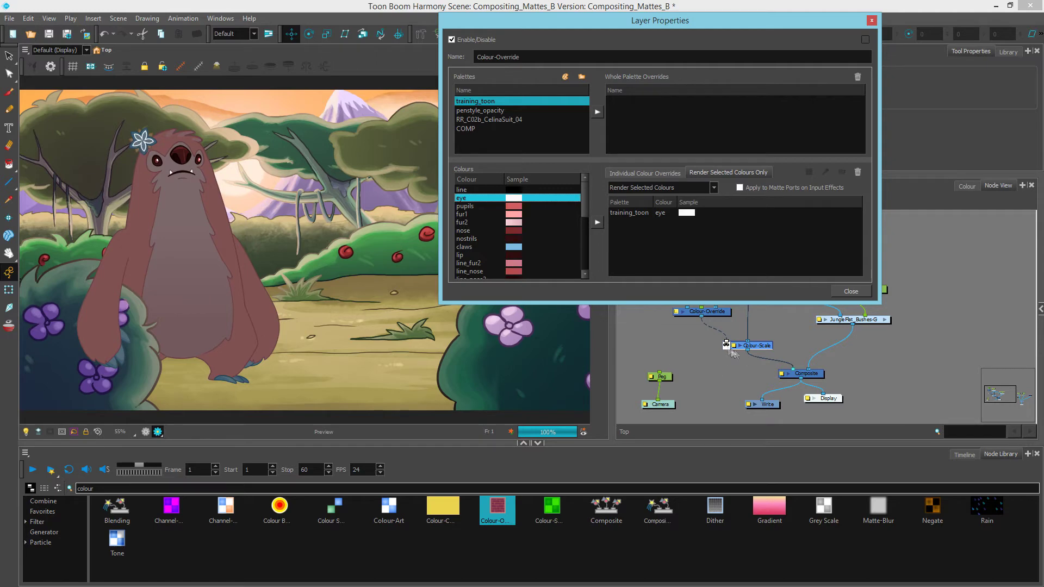
pyautogui.click(763, 348)
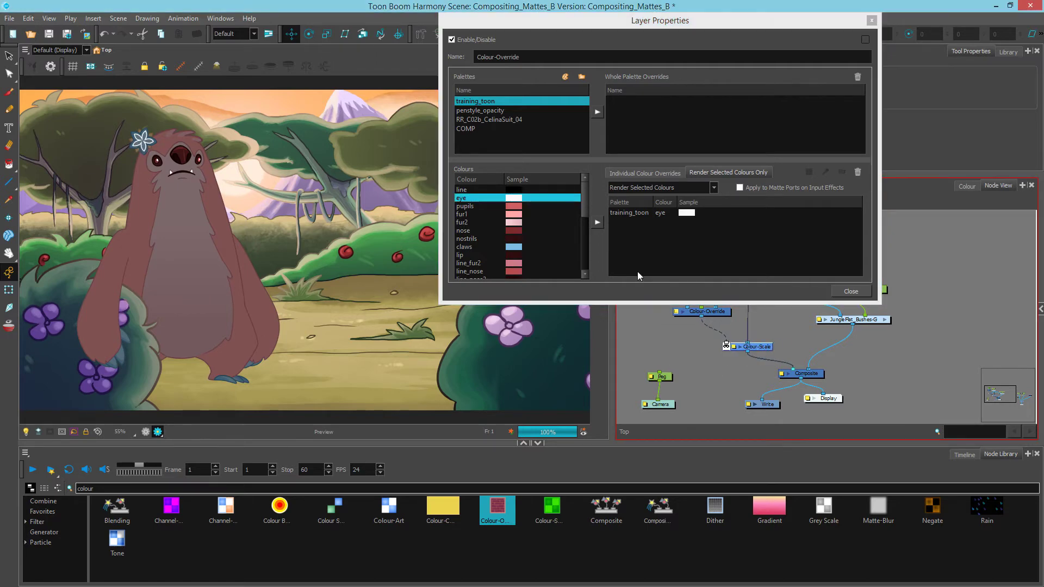
# Add the pupils and New 12 colours to Colour-Override's selected colours and close its properties
pyautogui.click(467, 209)
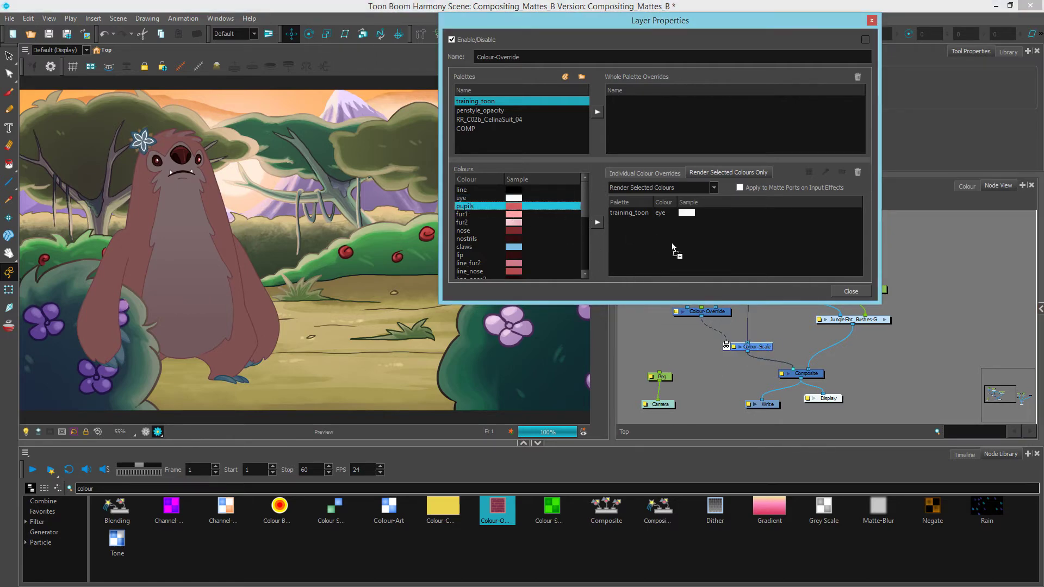
pyautogui.click(597, 221)
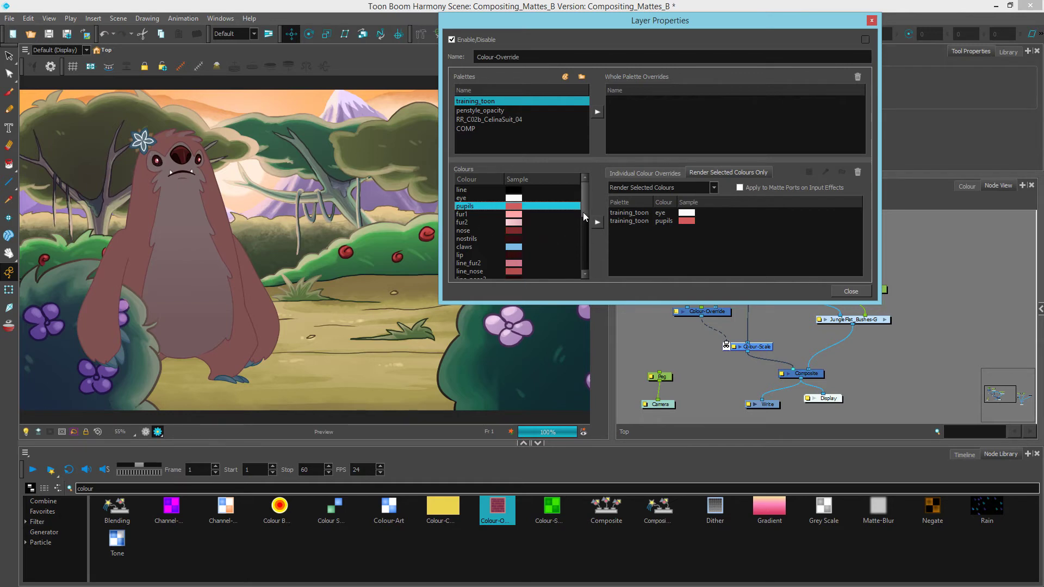
pyautogui.moveTo(583, 212); pyautogui.dragTo(583, 239)
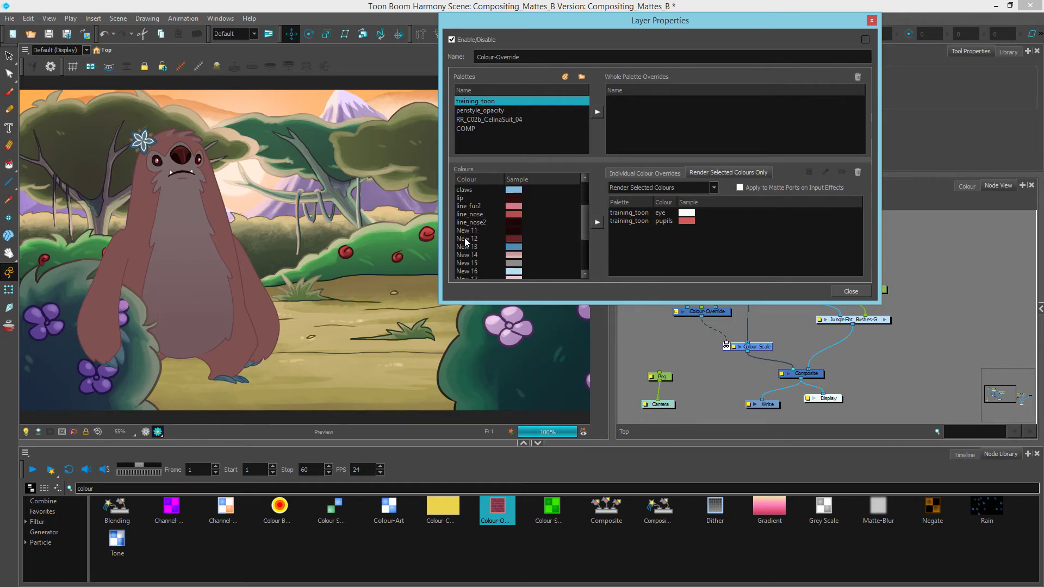
pyautogui.moveTo(463, 239); pyautogui.dragTo(655, 246)
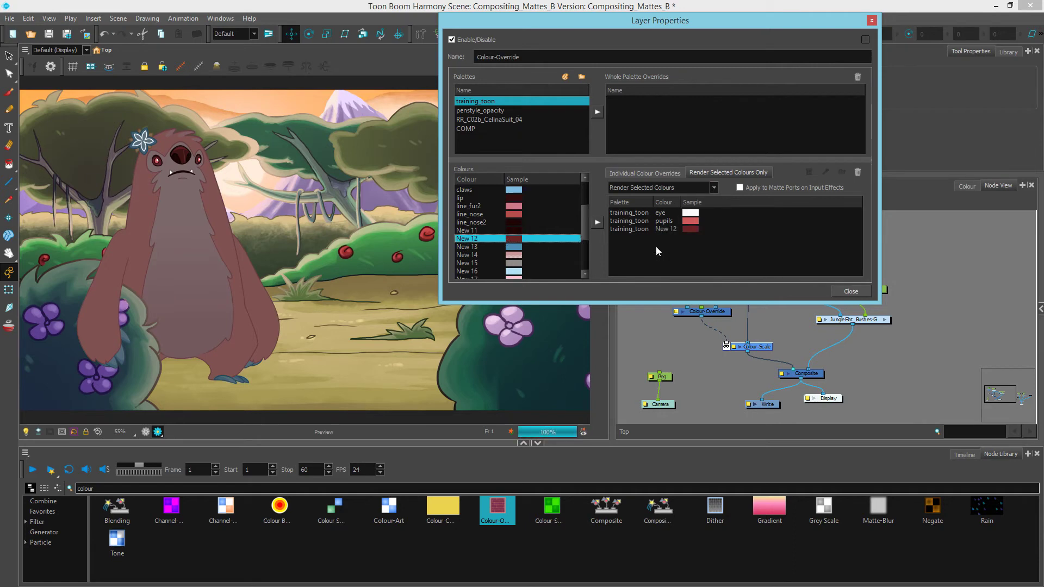
pyautogui.click(845, 296)
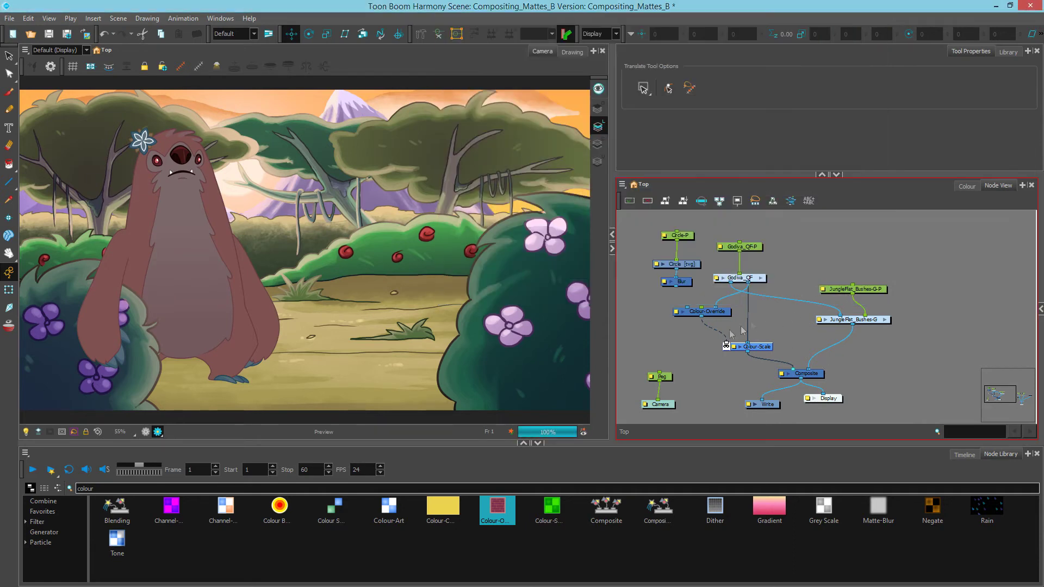
# Pull the Colour-Override matte link off Colour-Scale and shift Colour-Scale up slightly
pyautogui.moveTo(728, 345)
pyautogui.mouseDown()
pyautogui.moveTo(699, 338)
pyautogui.moveTo(726, 345)
pyautogui.mouseUp()
pyautogui.moveTo(762, 346); pyautogui.dragTo(761, 341)
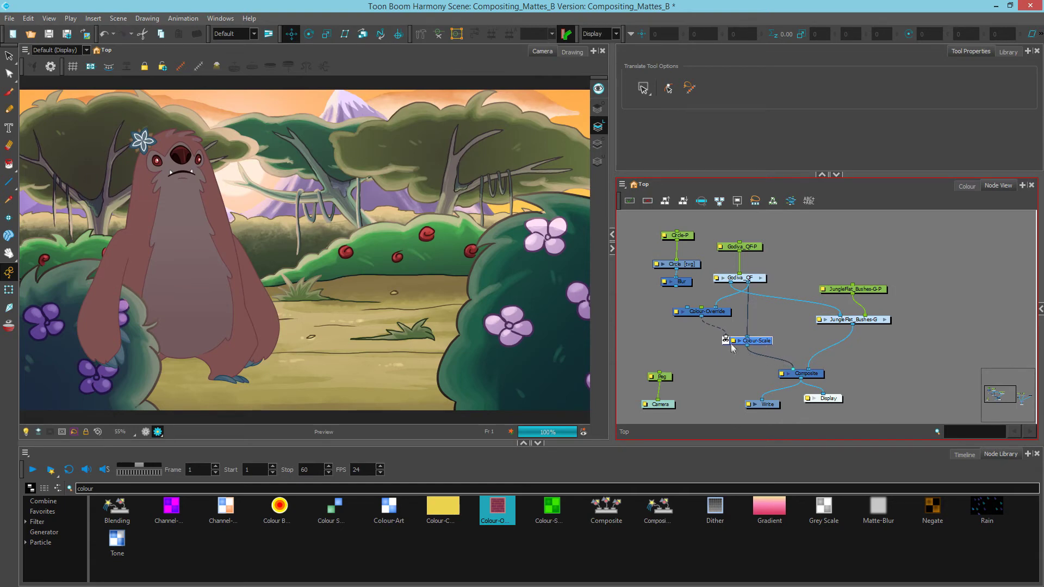
pyautogui.moveTo(726, 339); pyautogui.dragTo(699, 326)
pyautogui.click(440, 491)
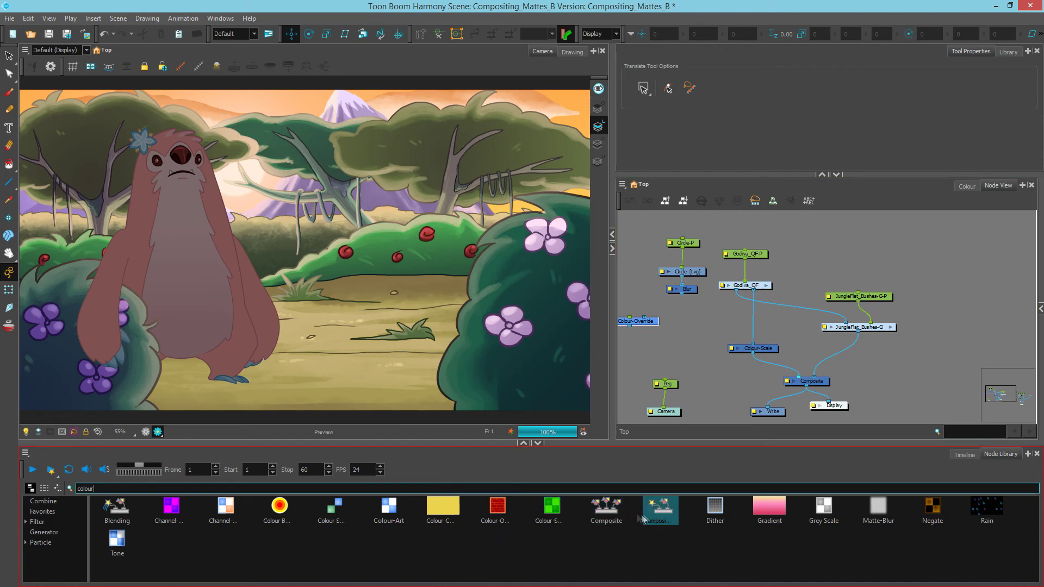
# Drop a Colour-Selector node onto Colour-Scale's matte port and open its properties
pyautogui.moveTo(341, 504); pyautogui.dragTo(732, 348)
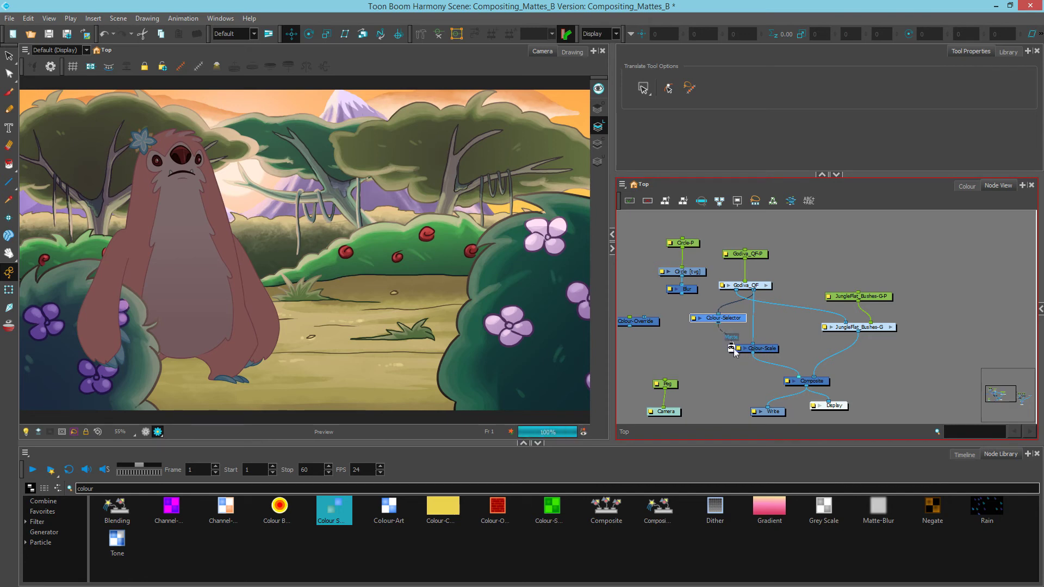
pyautogui.doubleClick(699, 321)
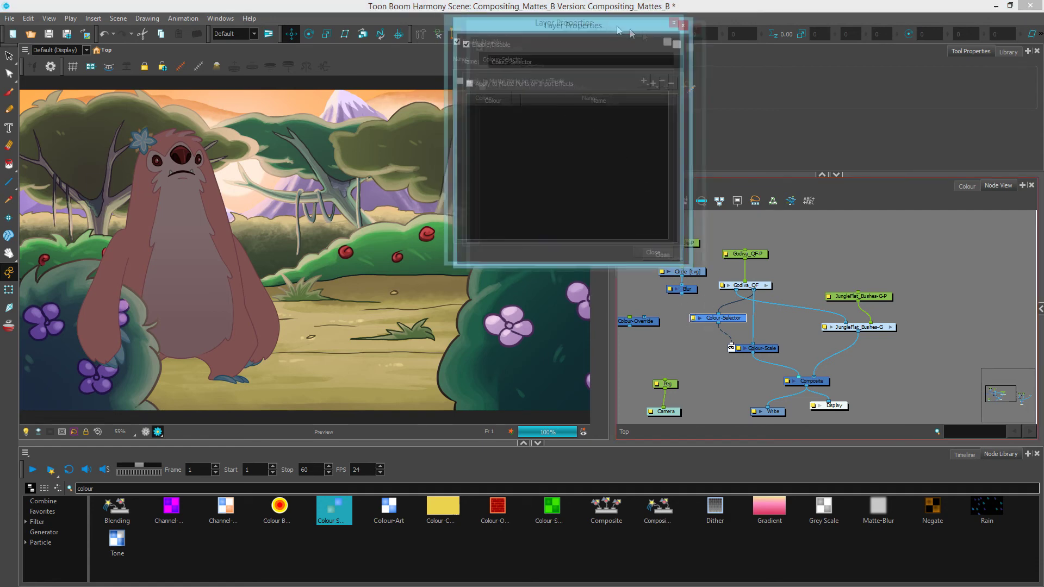
pyautogui.moveTo(631, 34); pyautogui.dragTo(824, 57)
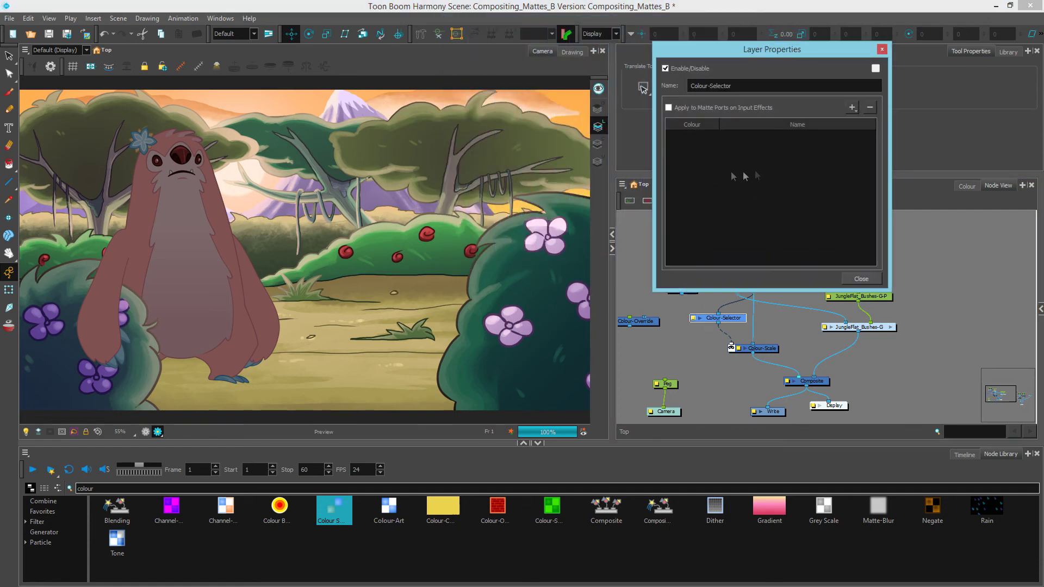
# Add the training_toon eye, pupils and New 12 colours to the Colour-Selector
pyautogui.click(852, 108)
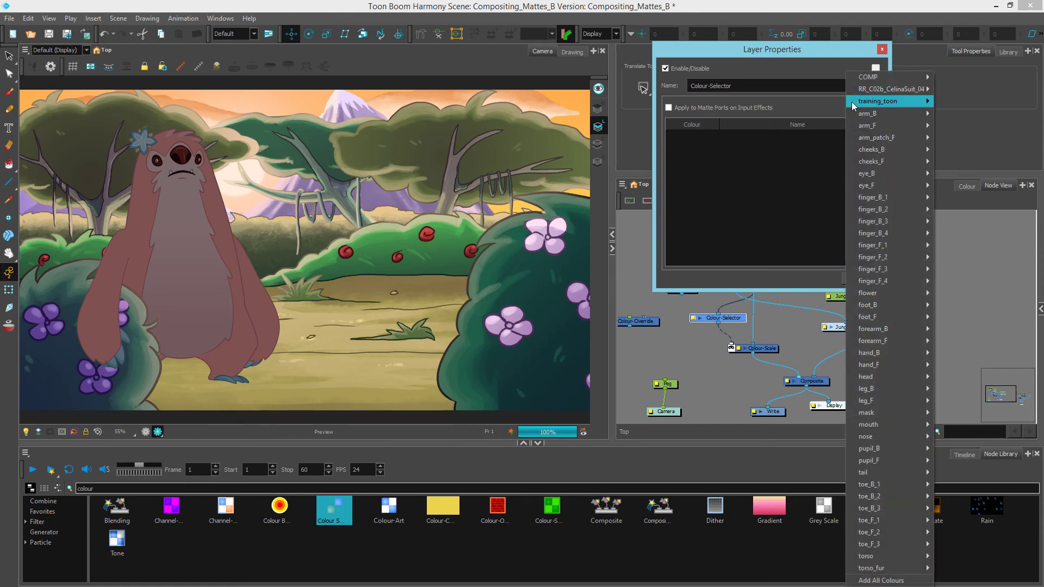
pyautogui.moveTo(851, 102)
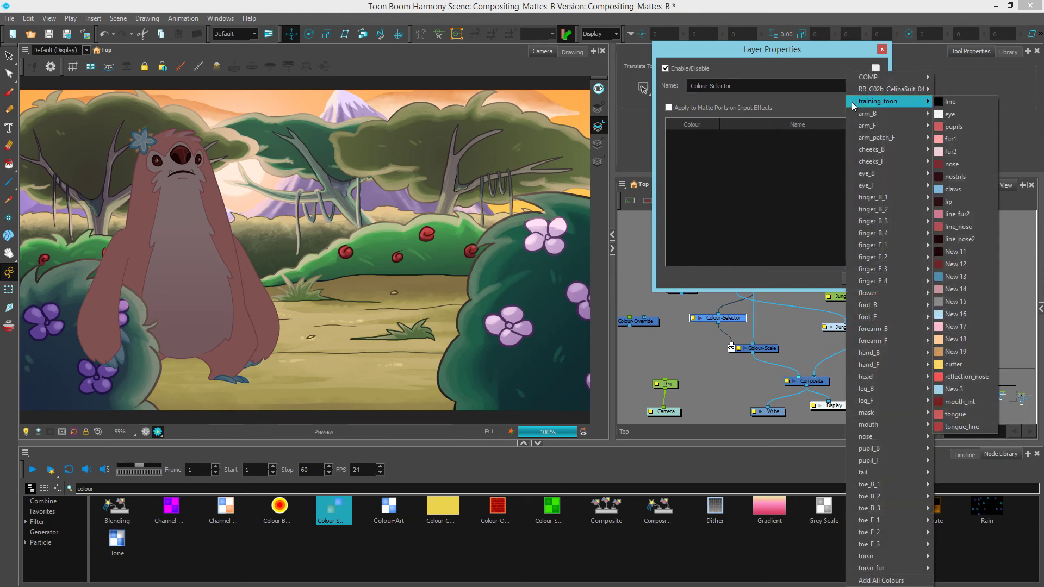
pyautogui.click(954, 115)
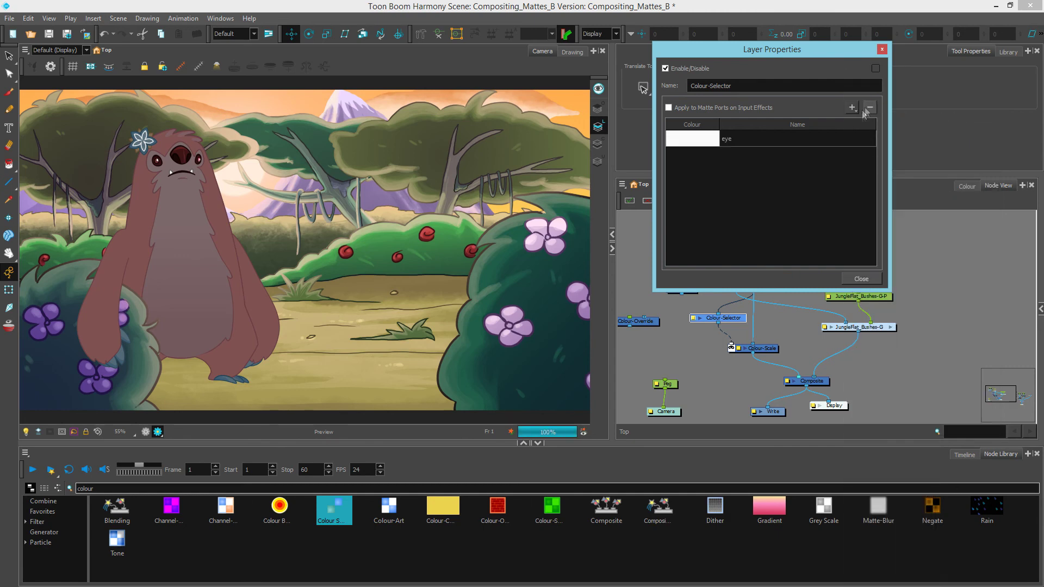
pyautogui.moveTo(894, 100)
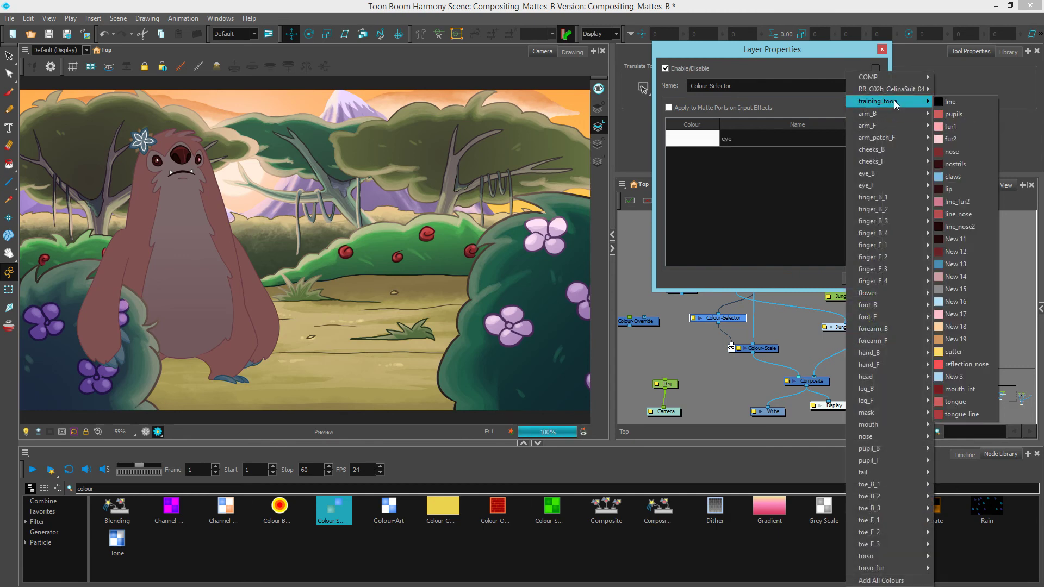
pyautogui.click(955, 114)
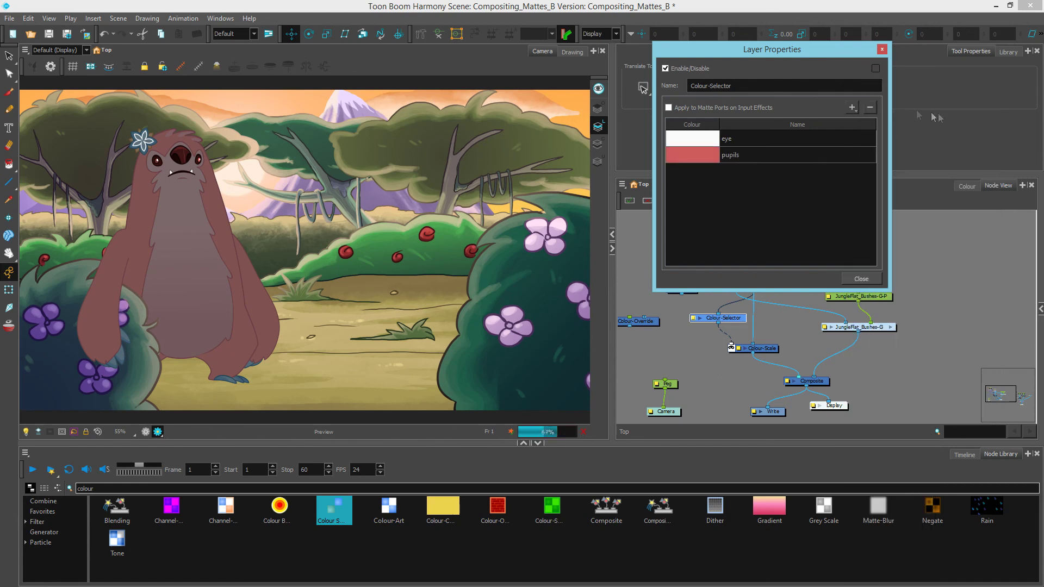
pyautogui.click(854, 106)
pyautogui.moveTo(900, 100)
pyautogui.click(971, 241)
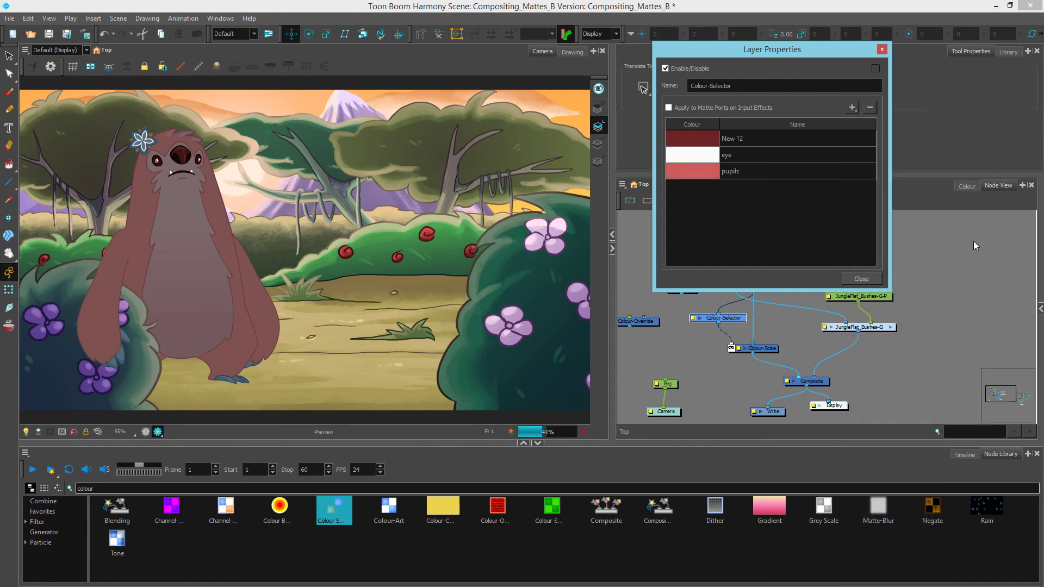
# Close the Colour-Selector properties and tidy the Colour-Selector and Colour-Override nodes
pyautogui.click(869, 280)
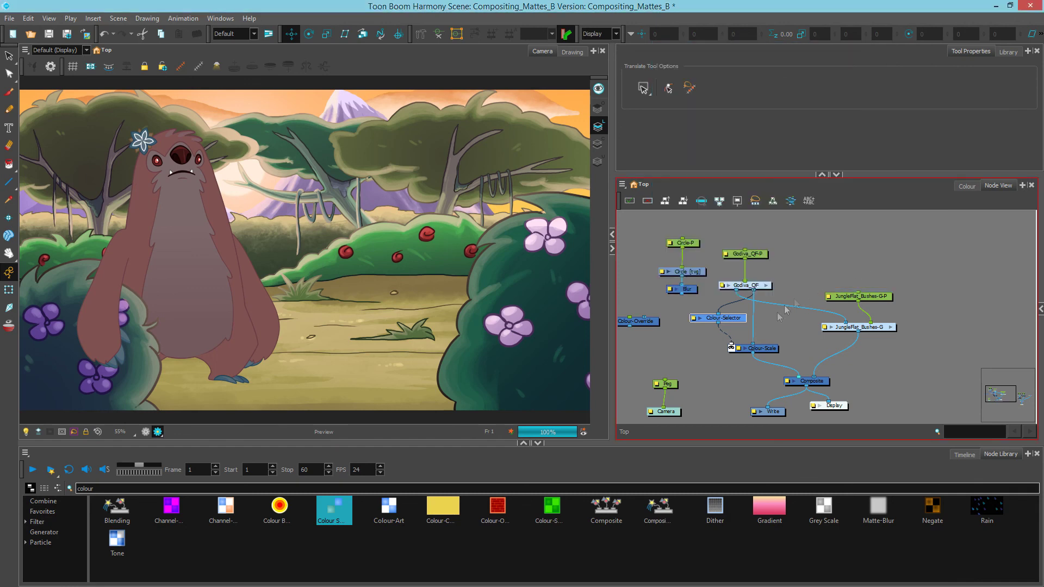
pyautogui.moveTo(734, 322); pyautogui.dragTo(734, 325)
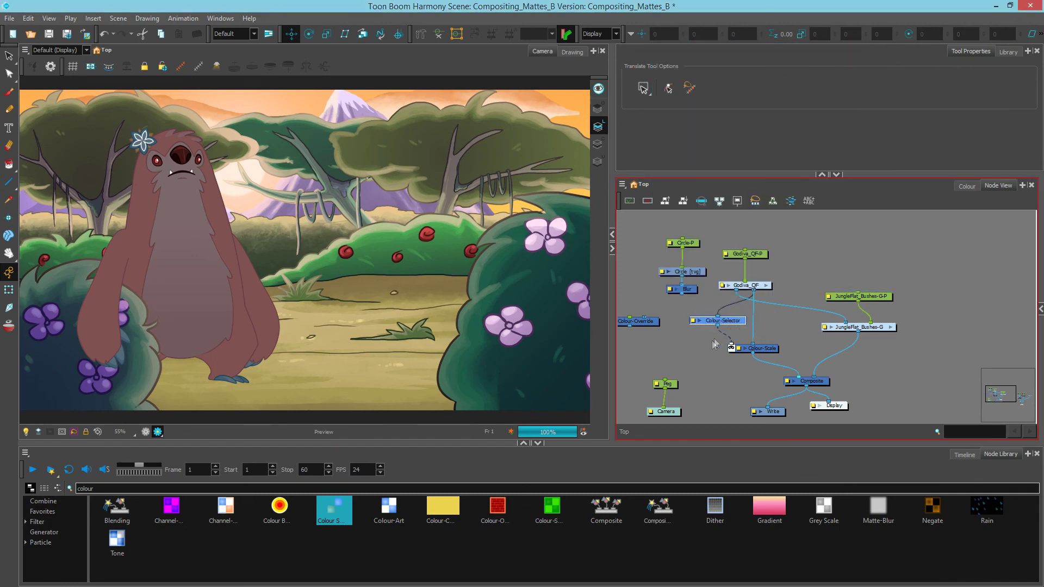
pyautogui.moveTo(639, 322); pyautogui.dragTo(659, 321)
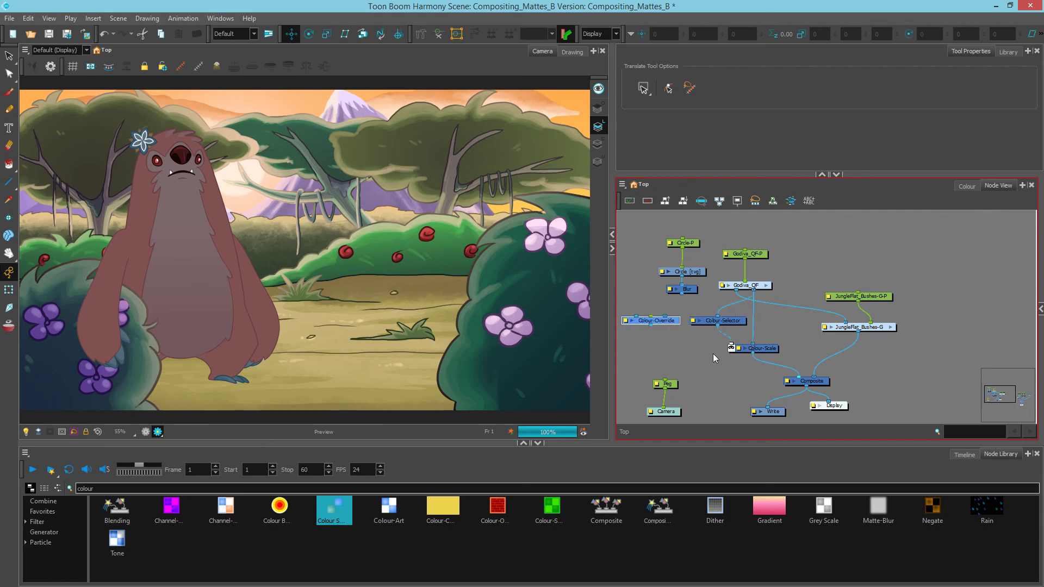